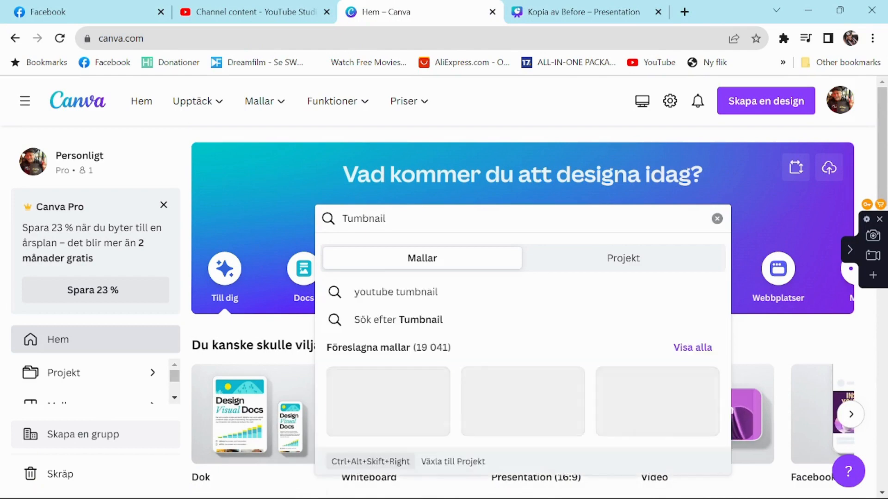
Search the templates for "Tumbnails" and open the "YouTube Thumbnails make up" template for customizing.
text(s)
key(Return)
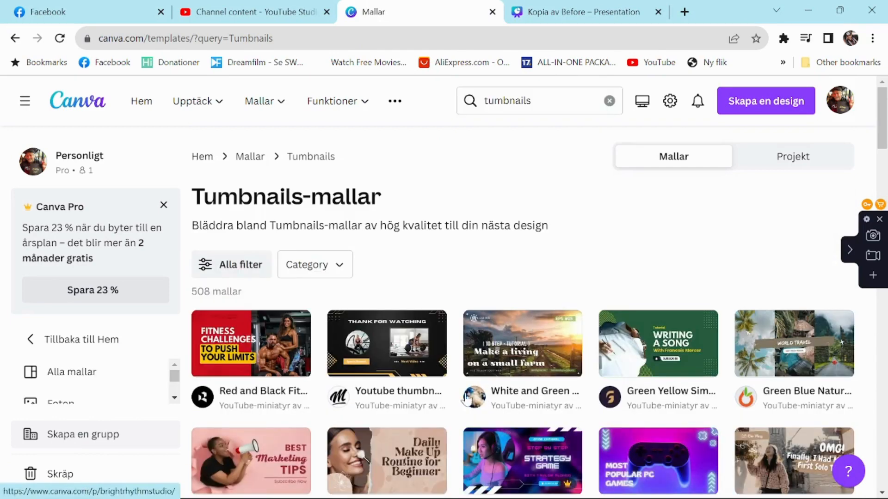
scroll(389, 346, down, 5)
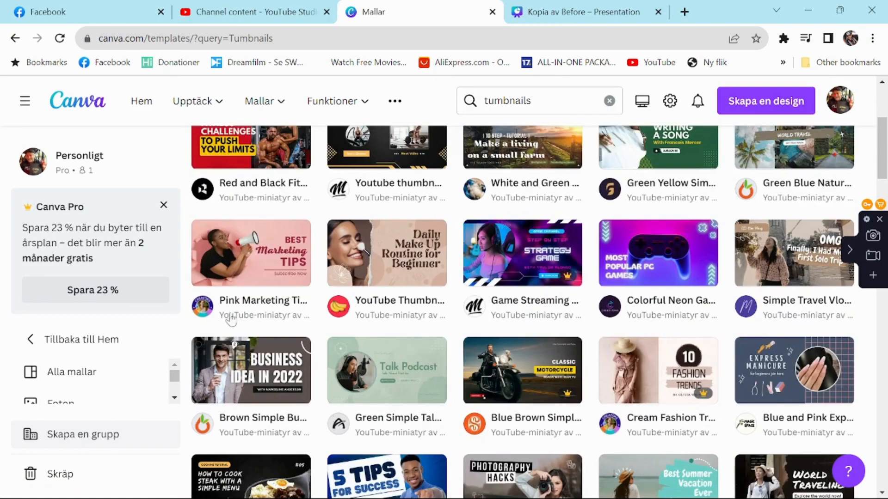
click(384, 242)
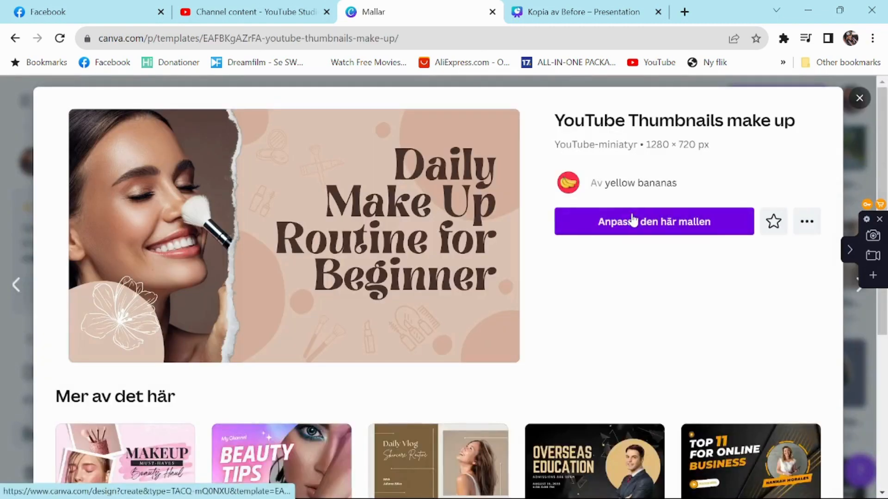
click(633, 221)
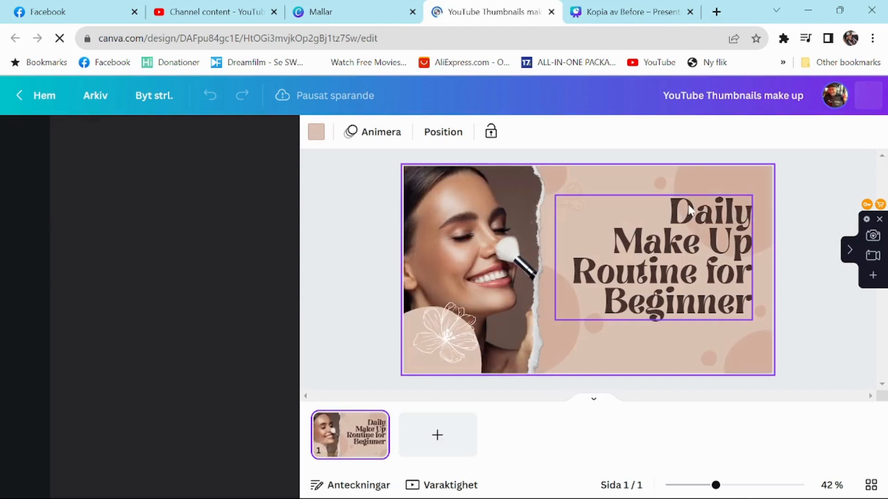
Delete the title text, the circle beside the torn paper edge, the woman's makeup photo and the beige background colour.
click(689, 210)
key(Delete)
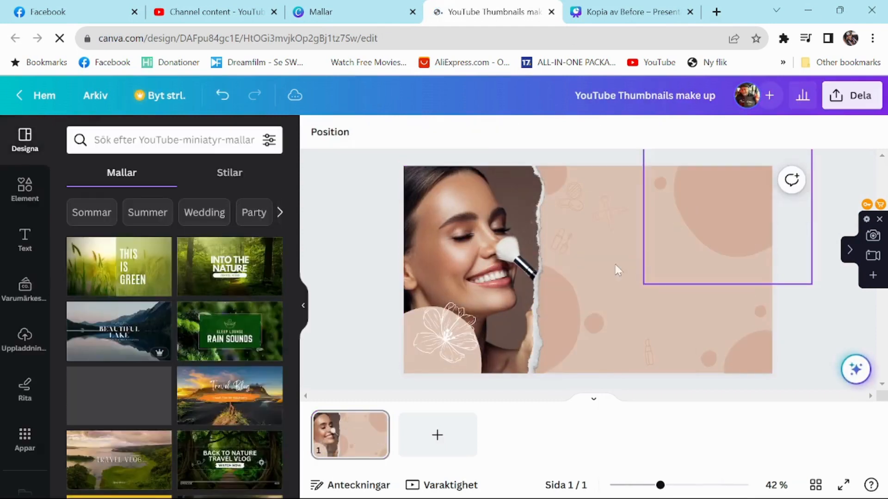
click(568, 266)
key(Delete)
click(458, 255)
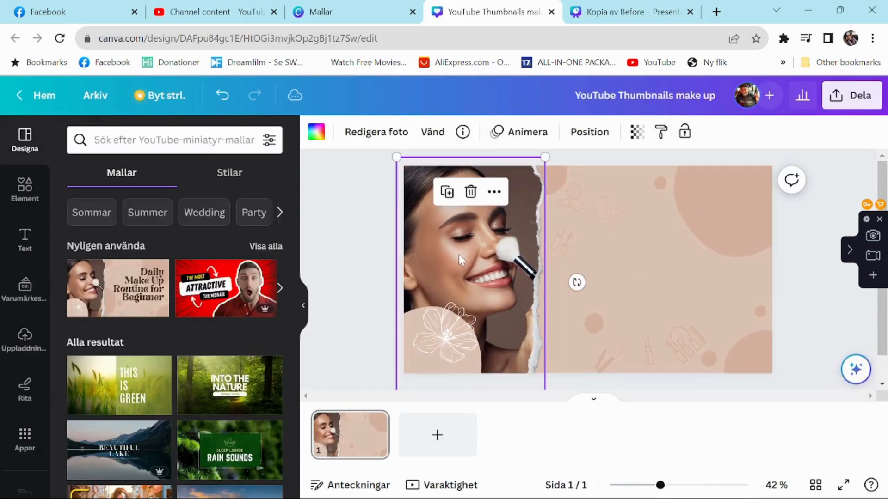
key(Delete)
Delete the small drawing beside the torn edge, the circle below it, and the brush, lipstick and makeup-set drawings along the lower edge.
key(Delete)
click(560, 239)
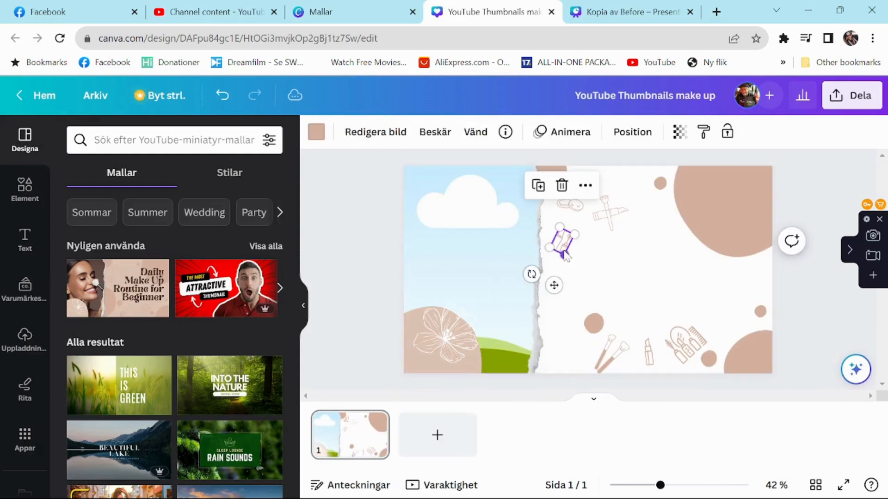
key(Delete)
click(590, 320)
key(Delete)
click(611, 350)
key(Delete)
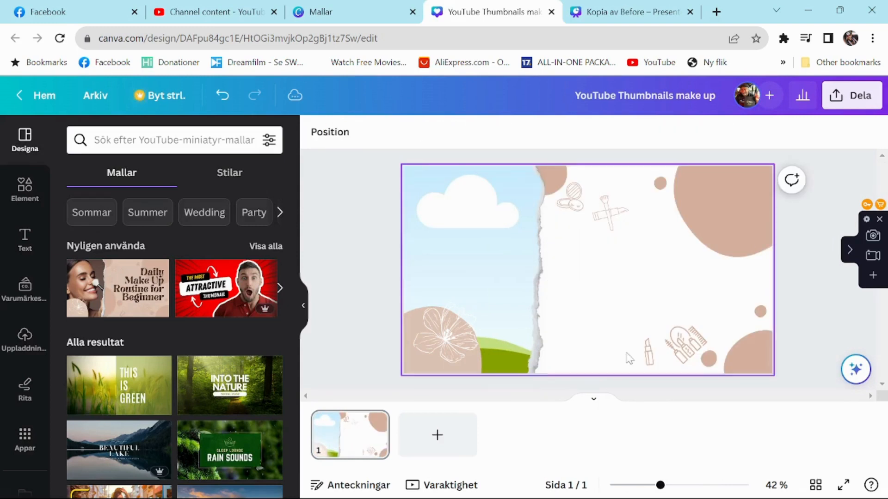
click(648, 352)
key(Delete)
click(694, 350)
Delete the large and small beige circles in the lower-right and upper-right areas of the design.
key(Delete)
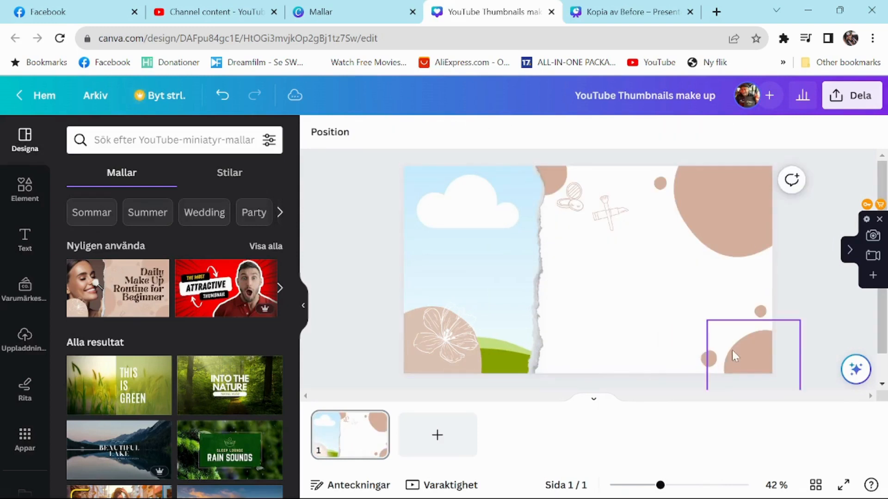
click(733, 356)
key(Delete)
click(714, 361)
key(Delete)
click(757, 311)
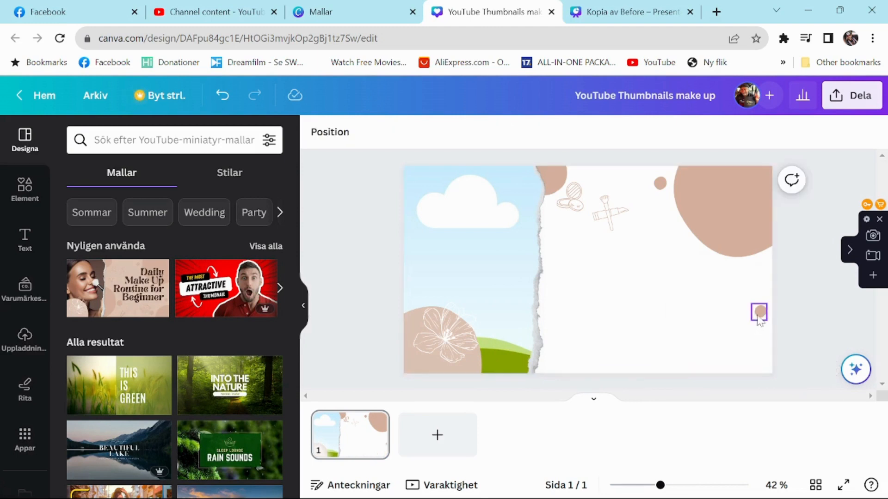
key(Delete)
click(729, 200)
key(Delete)
click(660, 184)
Delete the beige circle at the design's upper edge and the two remaining makeup drawings near it.
key(Delete)
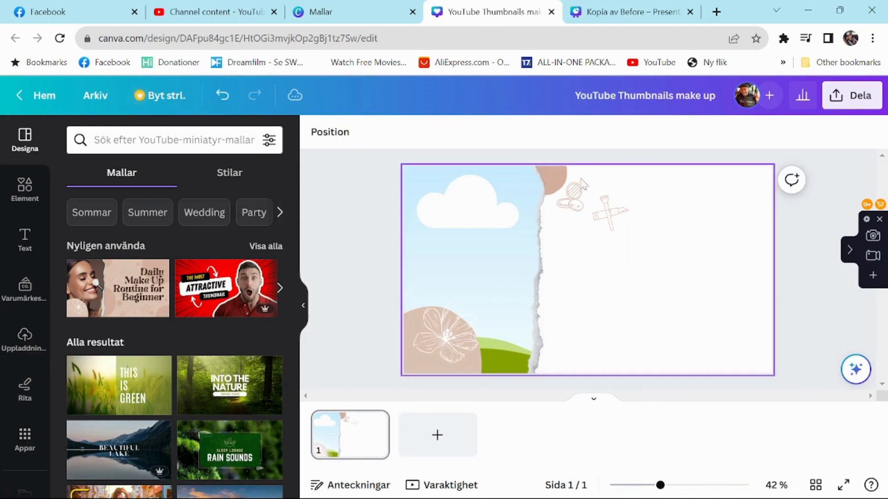
click(553, 178)
key(Delete)
click(575, 202)
key(Delete)
click(609, 210)
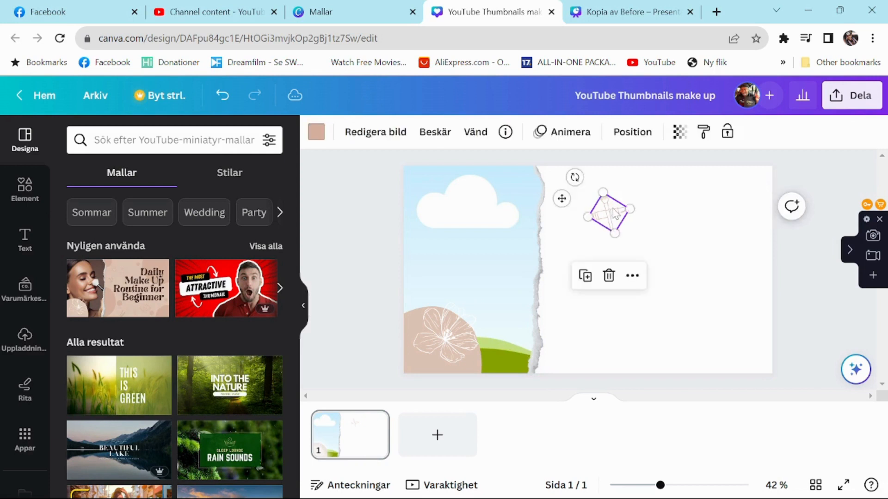
Delete the empty torn-edge photo frame, the white flower drawing and the beige circle behind it.
key(Delete)
click(508, 234)
key(Delete)
click(453, 337)
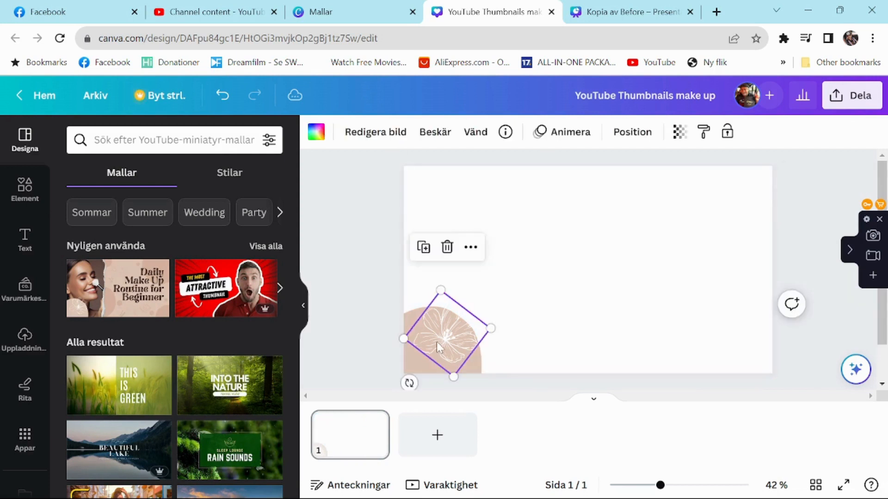
key(Delete)
click(436, 342)
key(Delete)
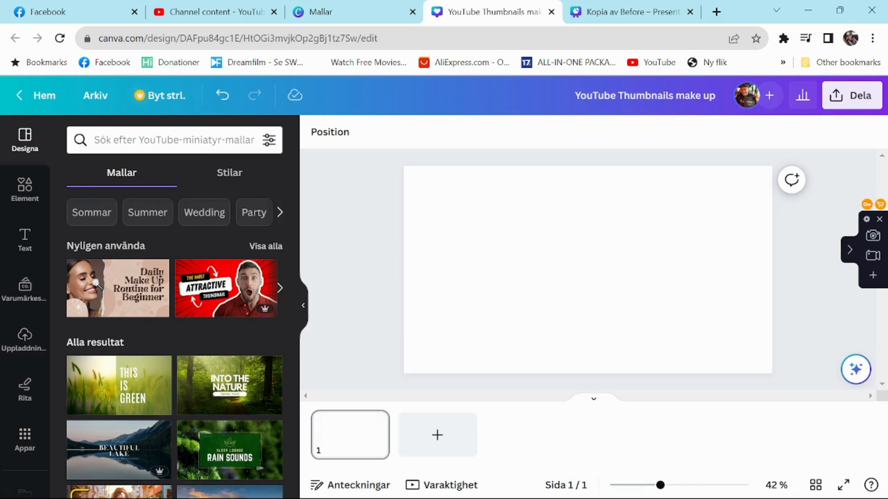
Search the design templates for "sexy lady".
click(174, 140)
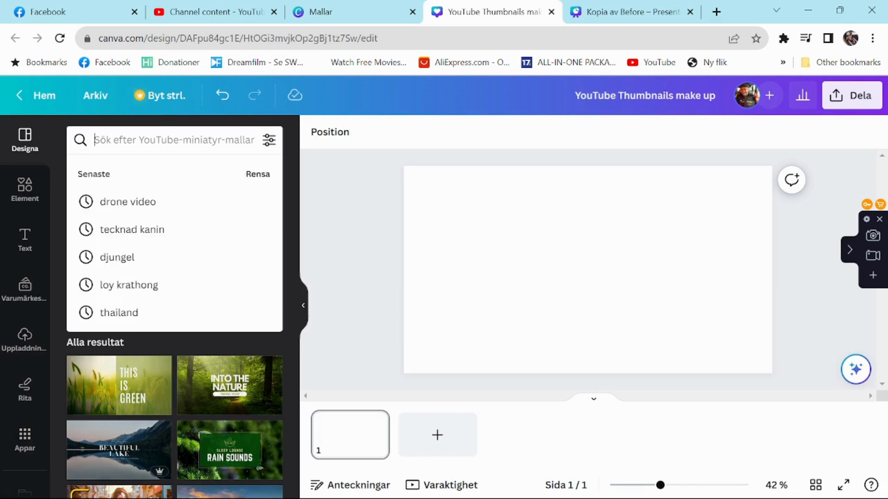
text(sex)
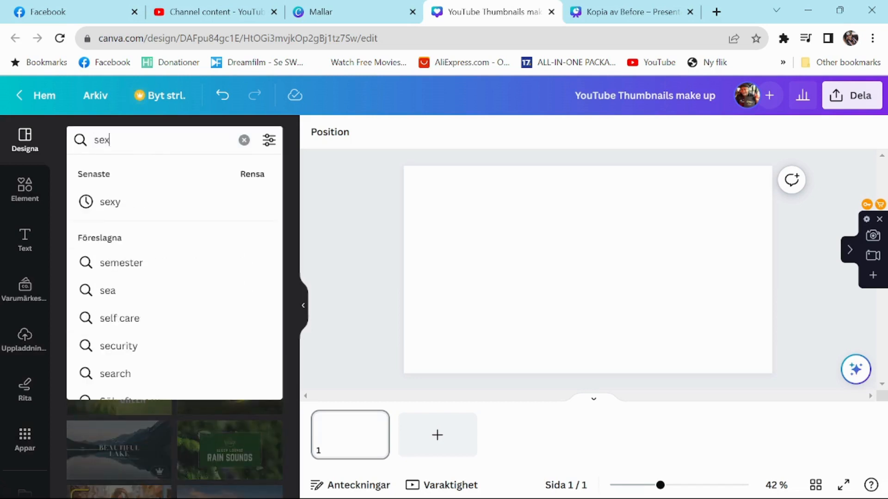
text(y lady)
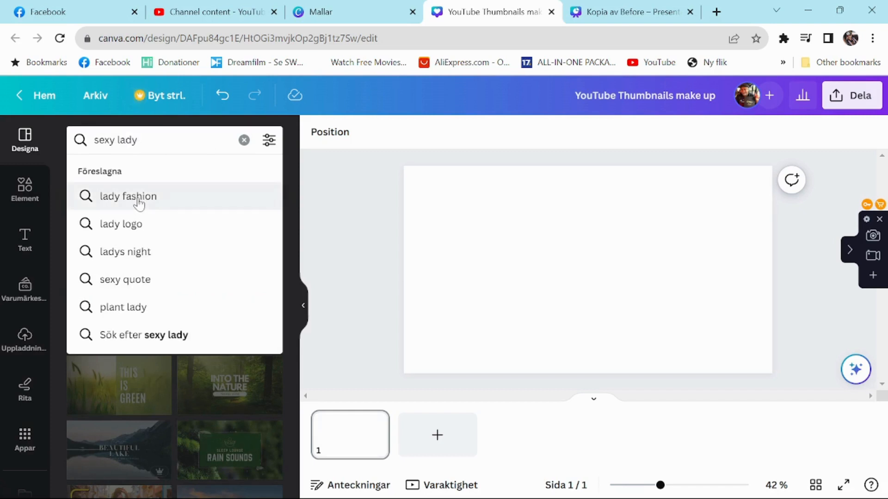
key(Return)
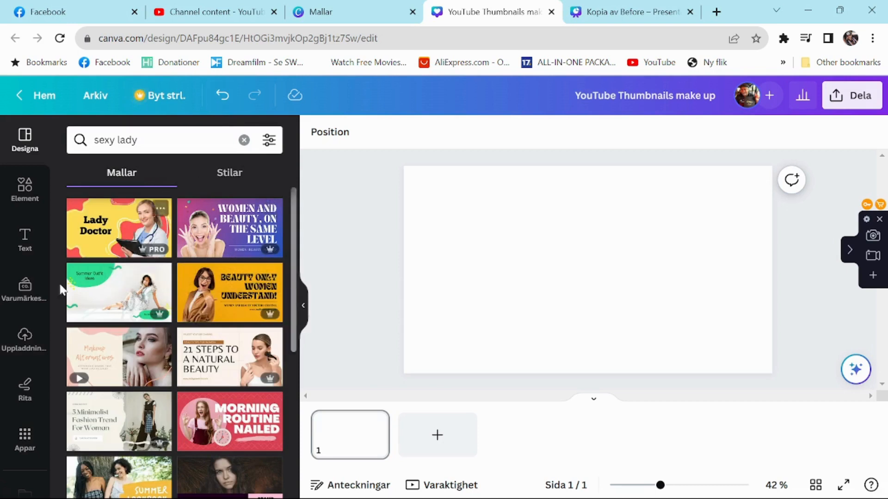
Open the full photo collection among the elements and search it for "sexy ladys".
click(24, 190)
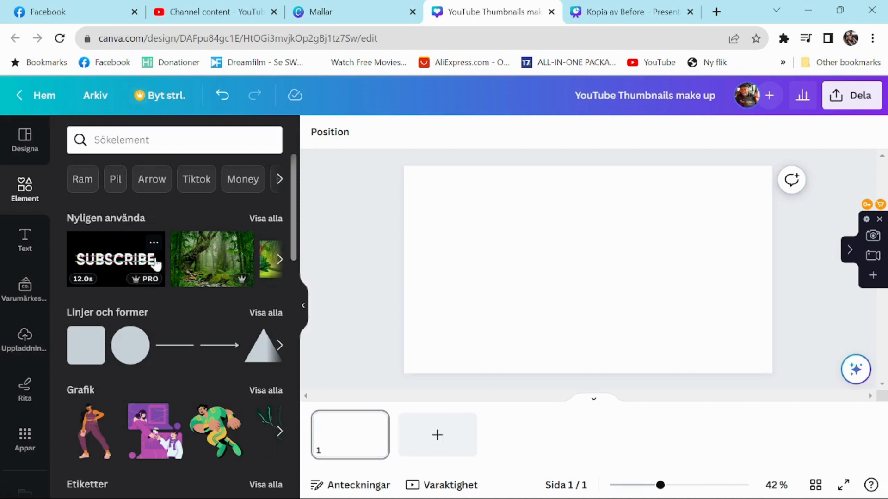
scroll(176, 321, down, 6)
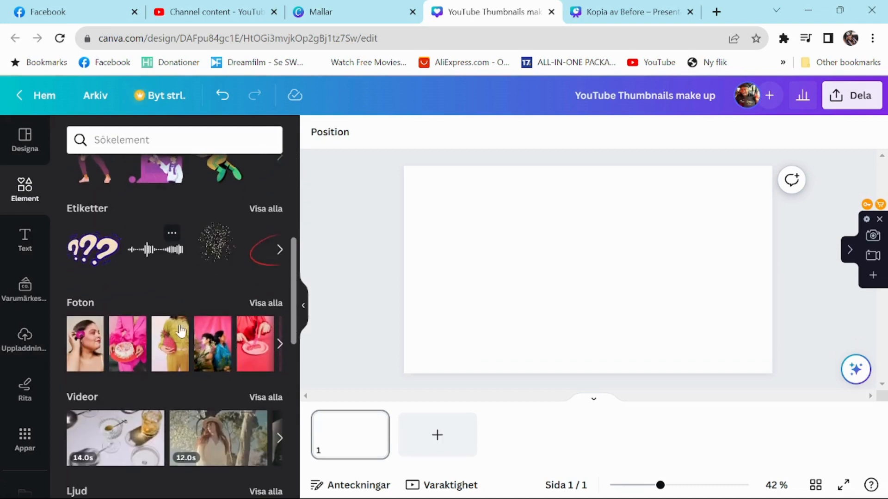
click(263, 303)
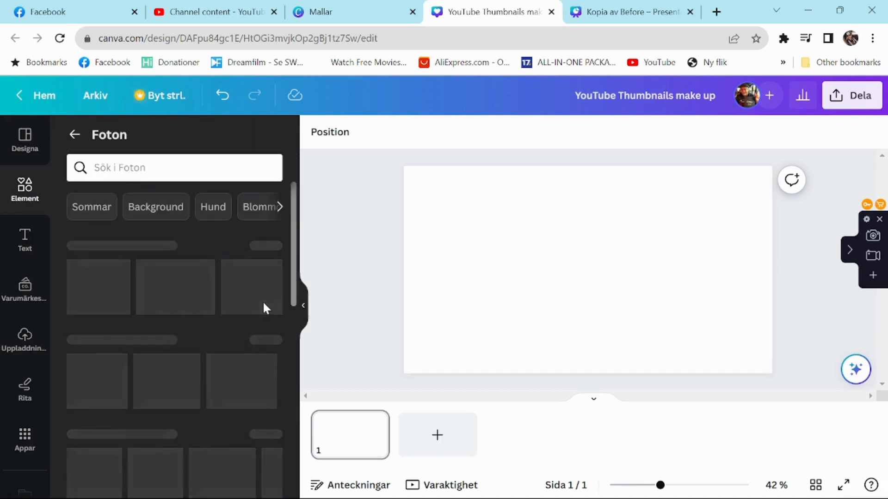
click(174, 167)
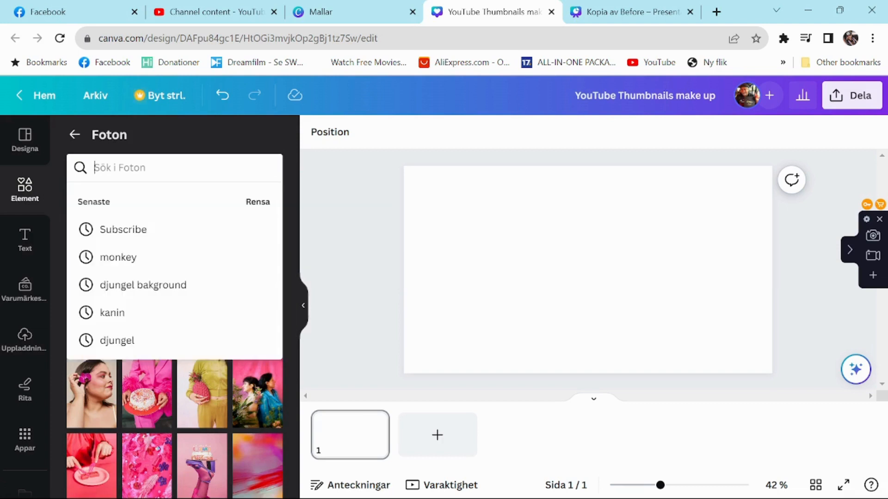
text(sex)
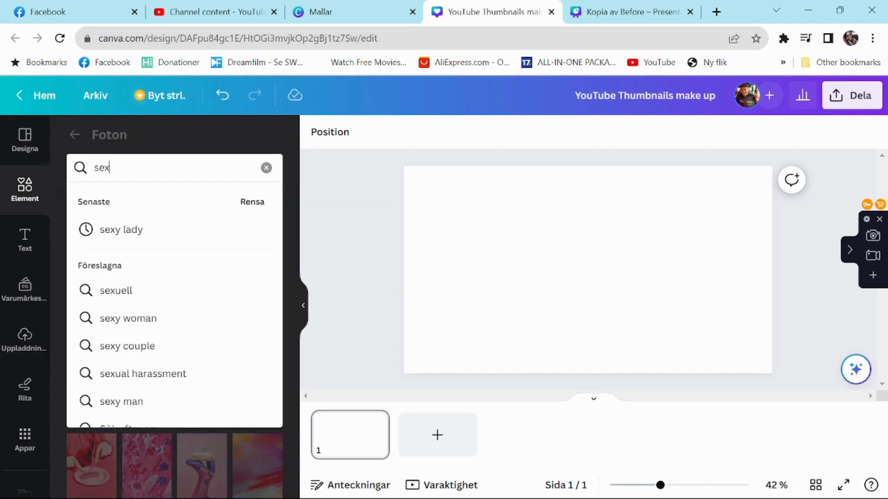
text(y ladys)
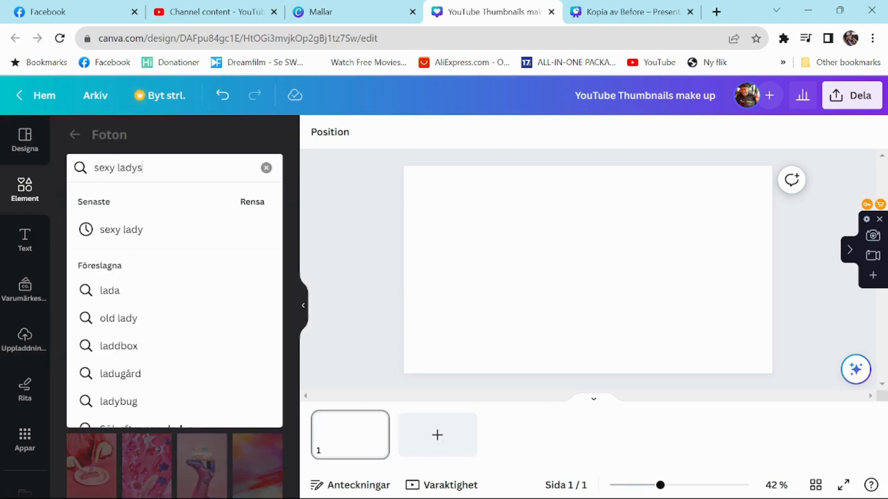
key(Return)
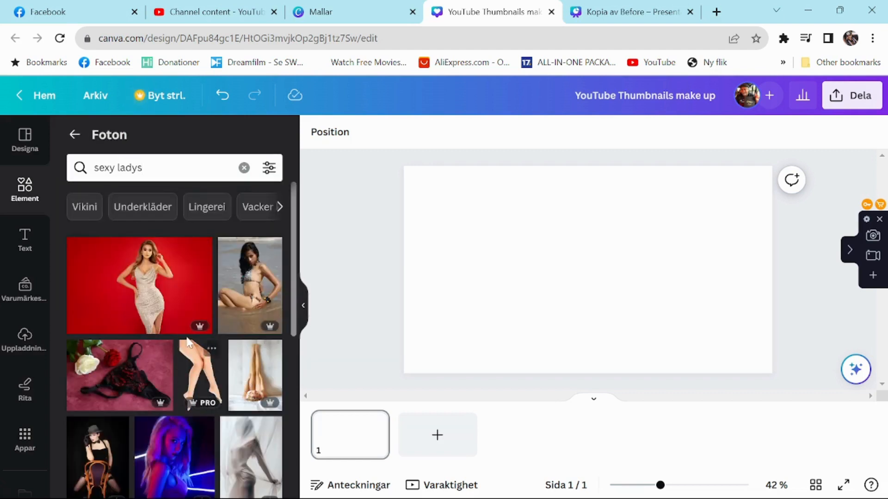
Browse the photo results and place the woman in a sparkling dress on a red background onto the blank page.
scroll(161, 305, down, 3)
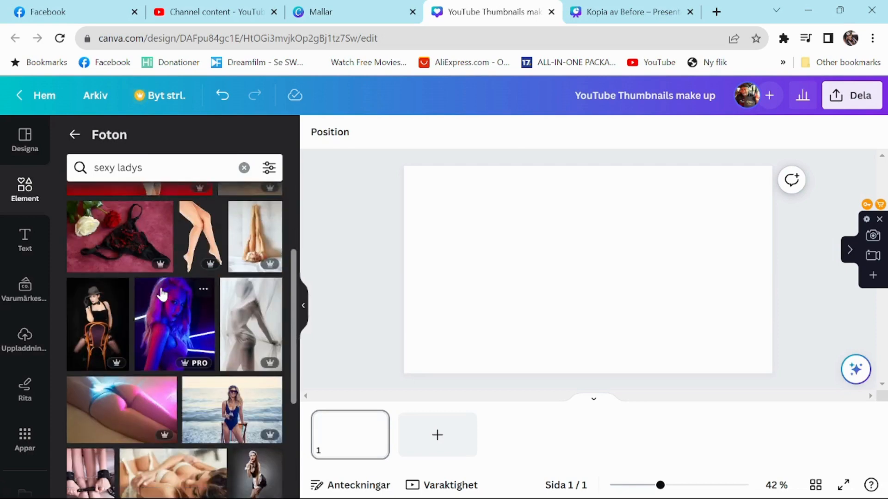
scroll(165, 344, down, 4)
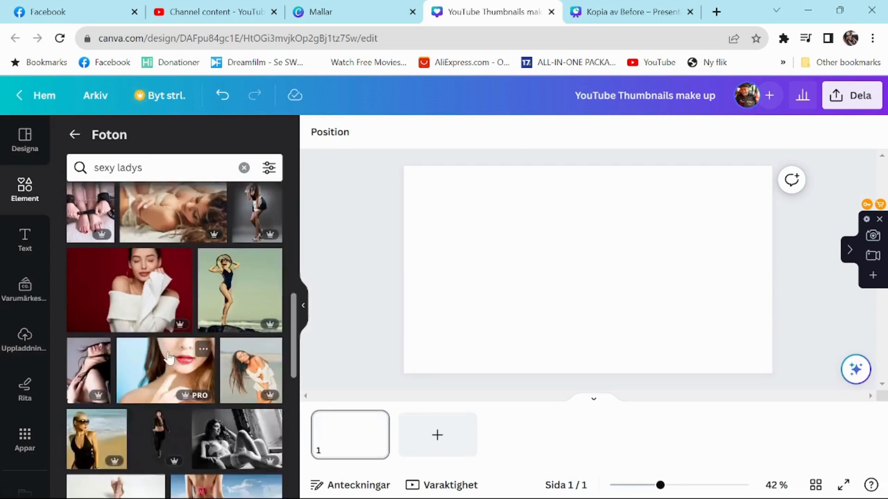
scroll(169, 358, up, 6)
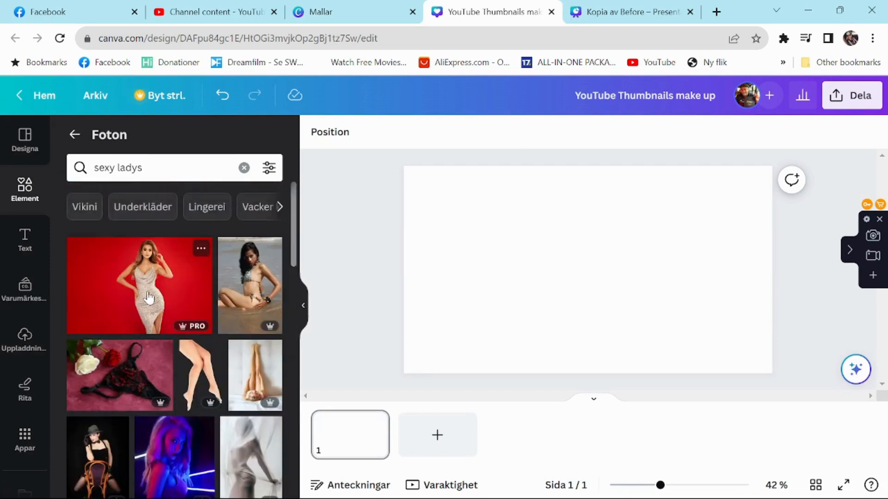
drag(149, 298, 493, 232)
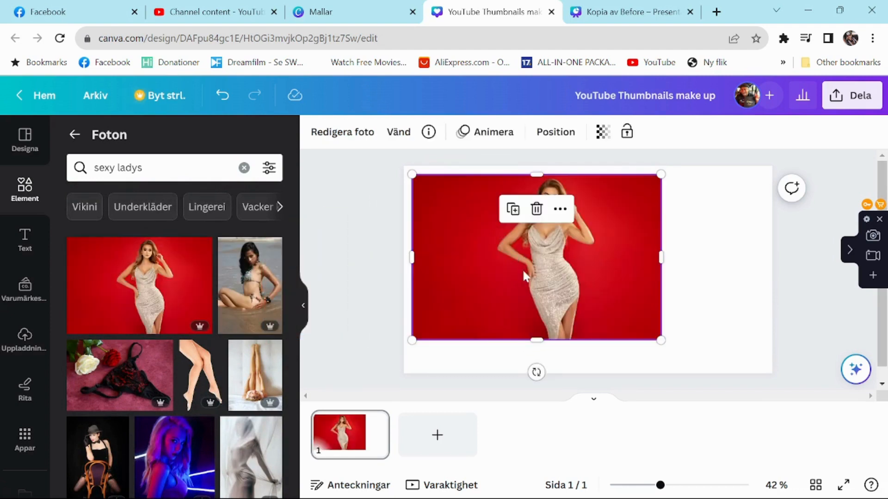
Remove the red background from the woman's photo and move the cut-out to the lower-right part of the page.
click(341, 134)
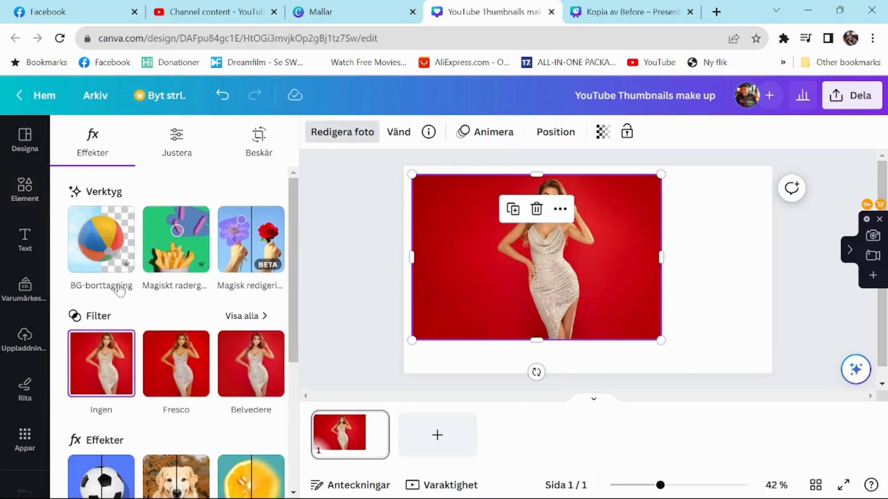
click(122, 216)
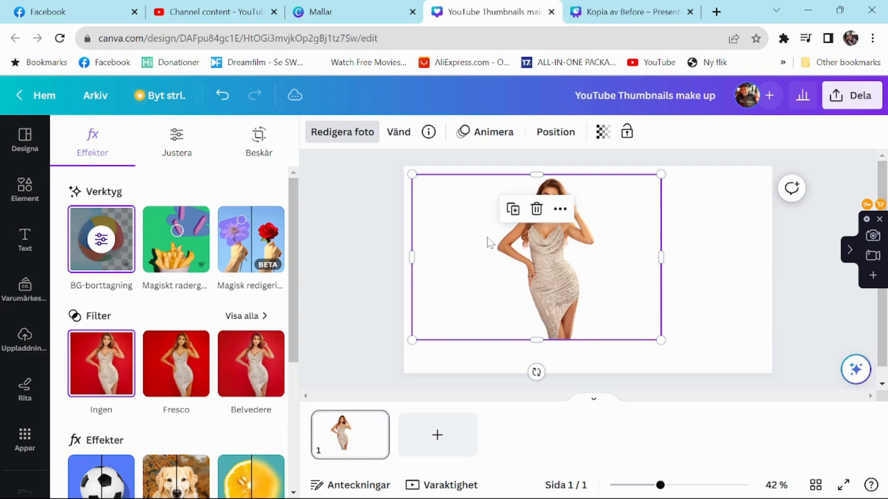
drag(487, 241, 615, 273)
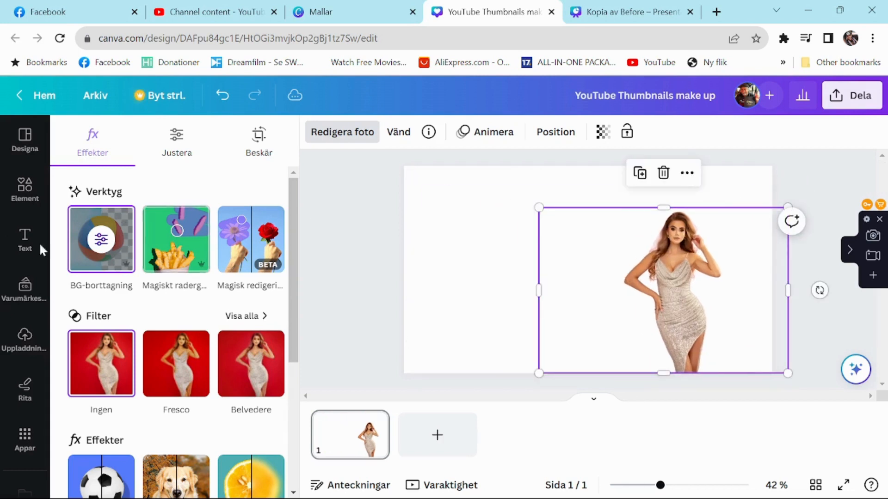
Add the recently used dark green jungle photo to the upper-left part of the page.
click(23, 189)
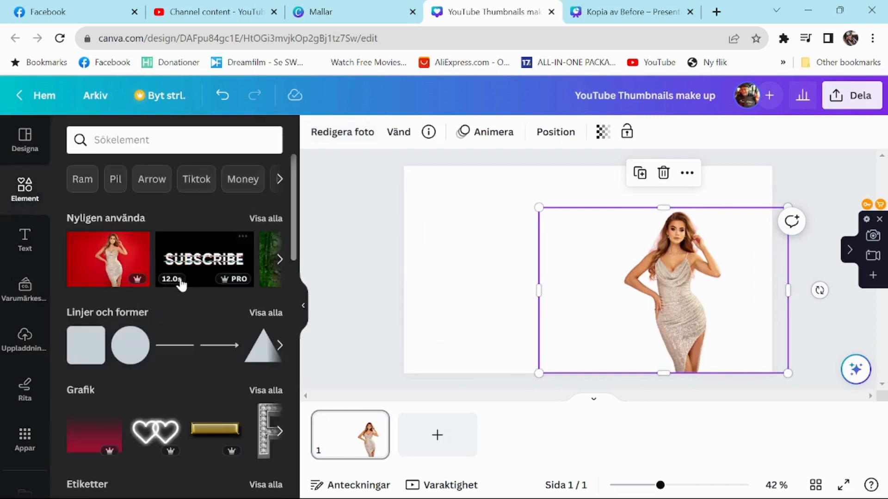
click(277, 260)
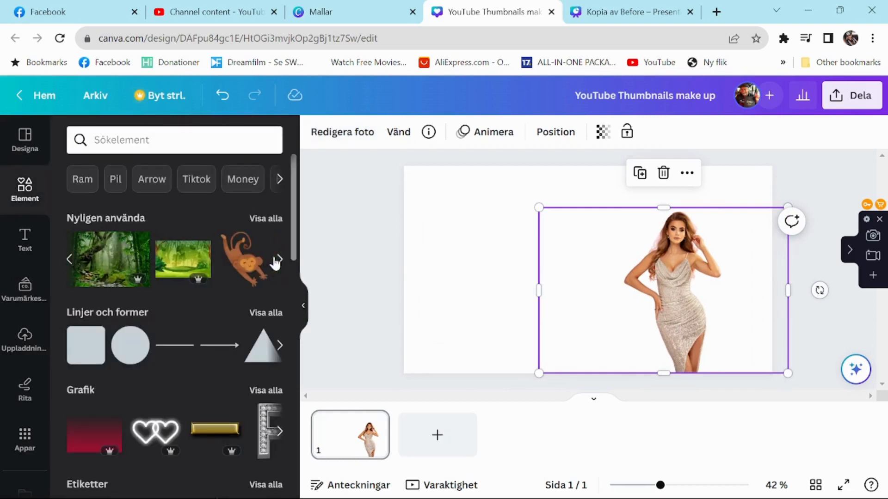
drag(109, 259, 464, 205)
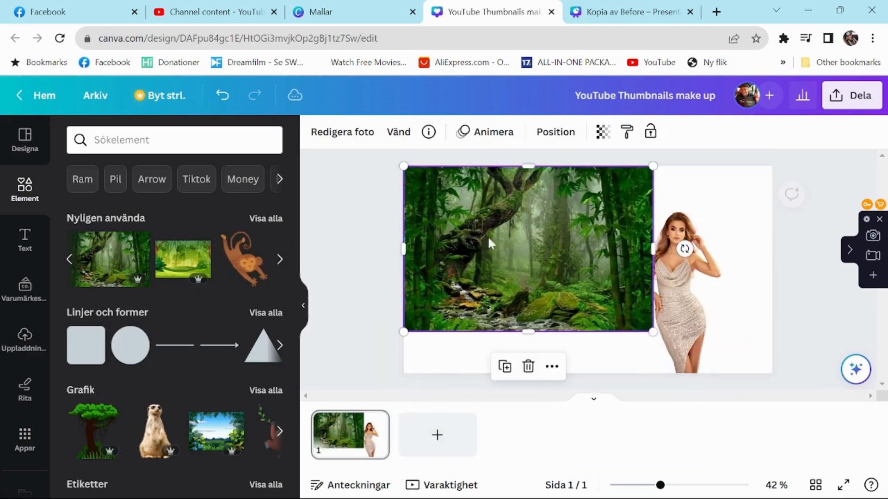
Enlarge the dark jungle photo to the full page height and crop its right side so it fills roughly the left half.
drag(651, 331, 716, 372)
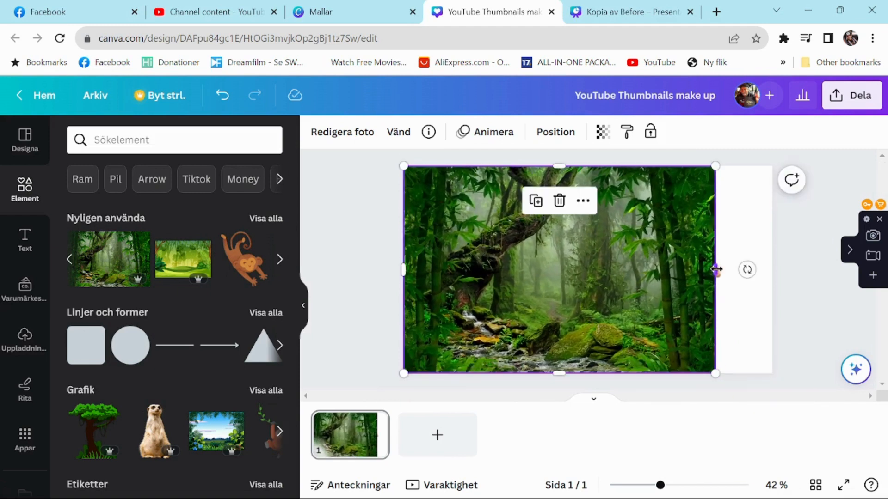
drag(715, 270, 598, 277)
Move the woman's cut-out onto the dark jungle photo and bring it forward in front of the photo.
drag(673, 287, 510, 276)
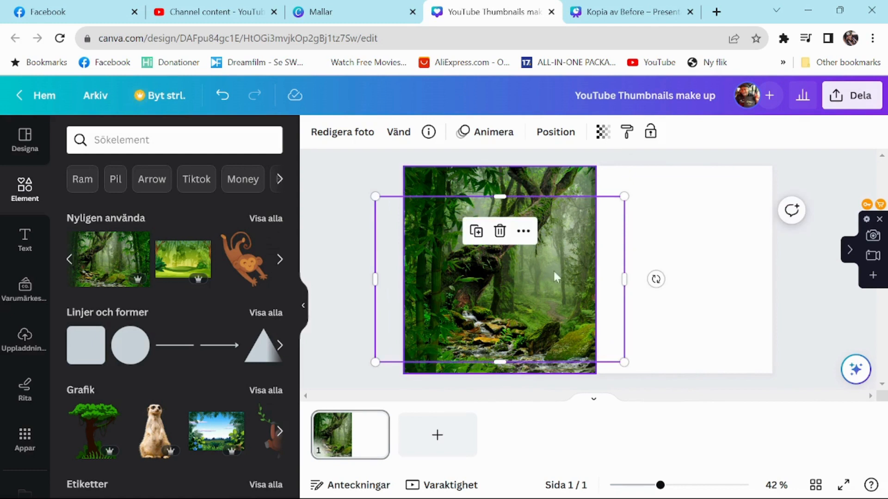
click(564, 135)
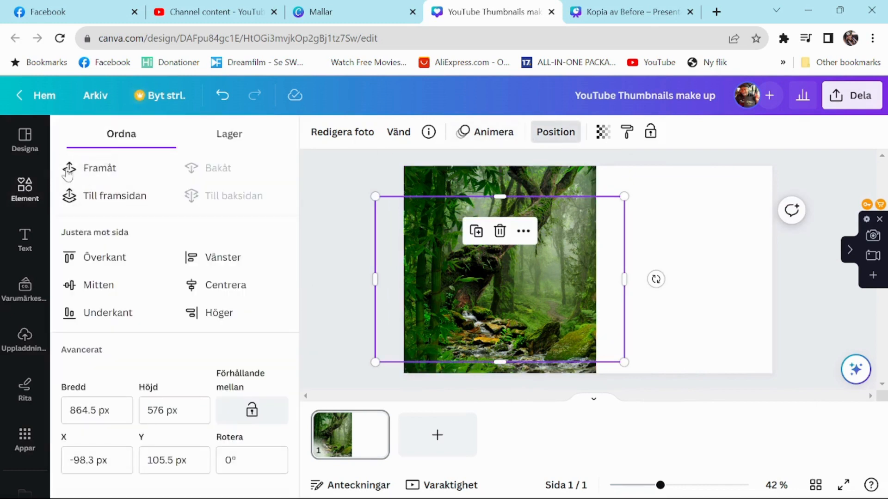
click(90, 168)
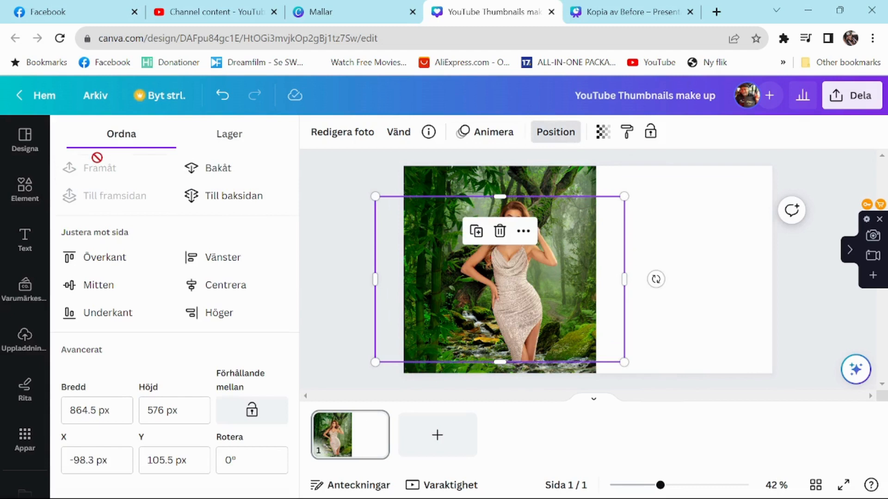
click(734, 251)
Stretch the woman's cut-out down to the page's bottom edge and scale it down to fit within the dark jungle photo.
drag(503, 304, 503, 285)
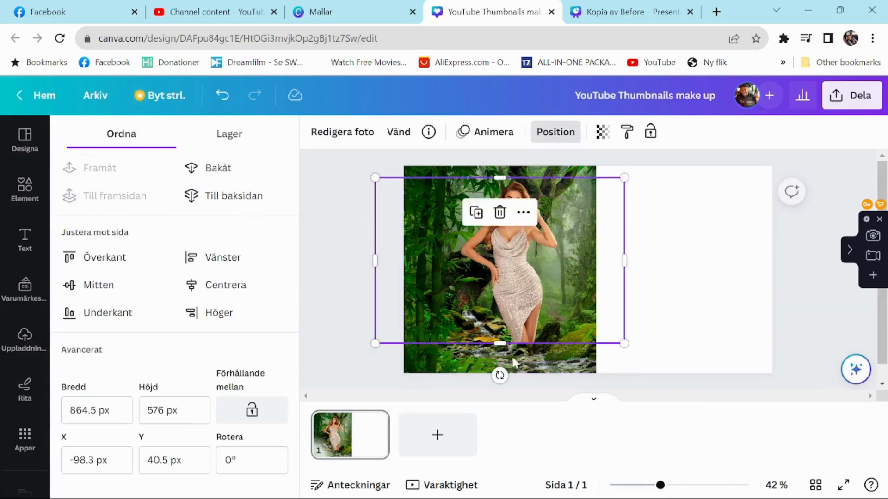
drag(498, 341, 497, 371)
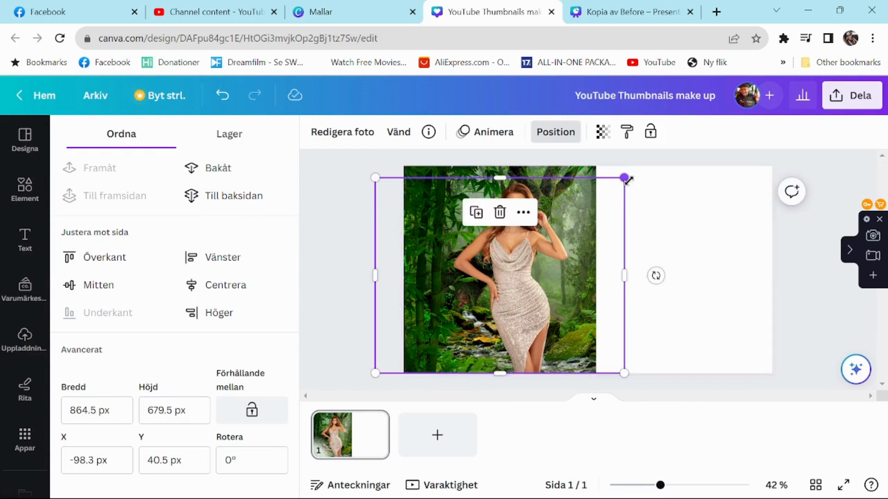
drag(620, 178, 590, 196)
click(640, 254)
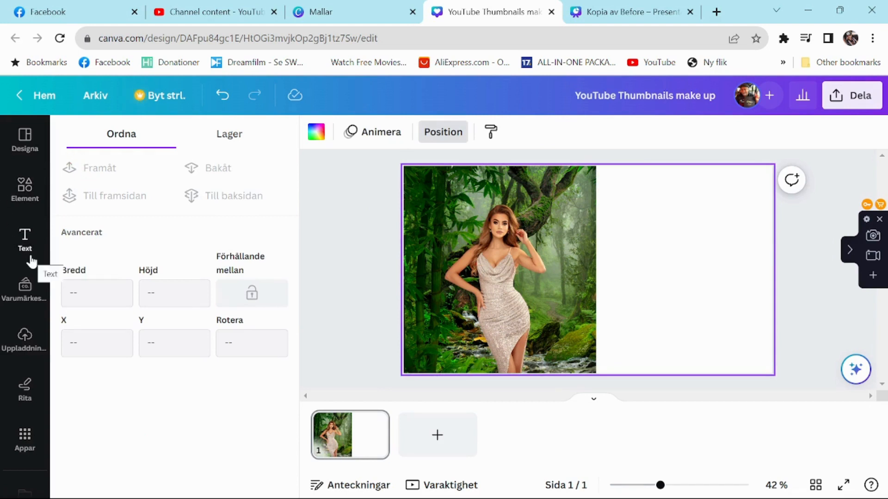
Add the recently used light green jungle illustration and resize it to fill the empty right part of the page.
click(20, 185)
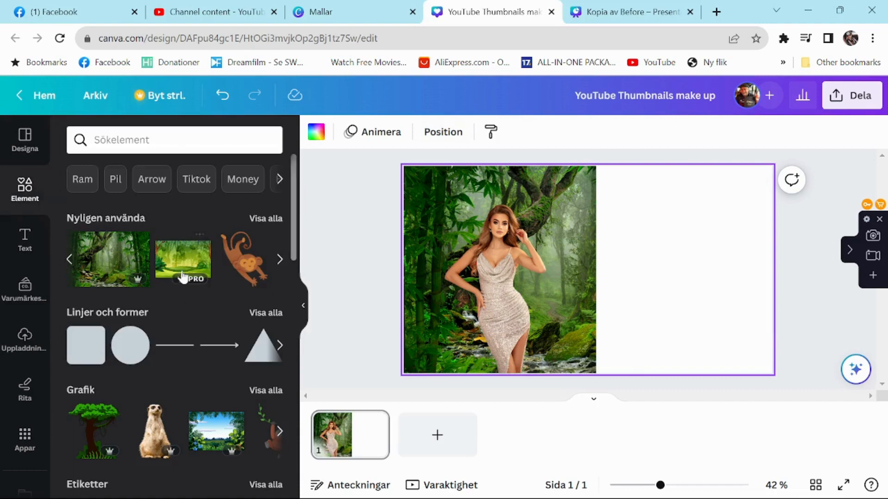
drag(179, 261, 650, 237)
drag(723, 239, 687, 190)
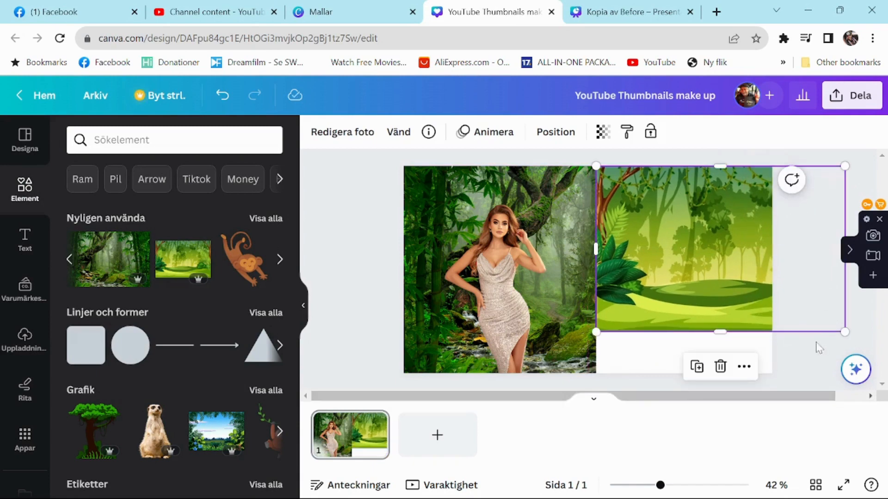
drag(842, 331, 856, 375)
mouse_move(598, 270)
mouse_down()
mouse_move(772, 271)
mouse_move(598, 271)
mouse_up()
Duplicate the woman's cut-out and place the copy on the light green jungle illustration, level with the original.
click(499, 278)
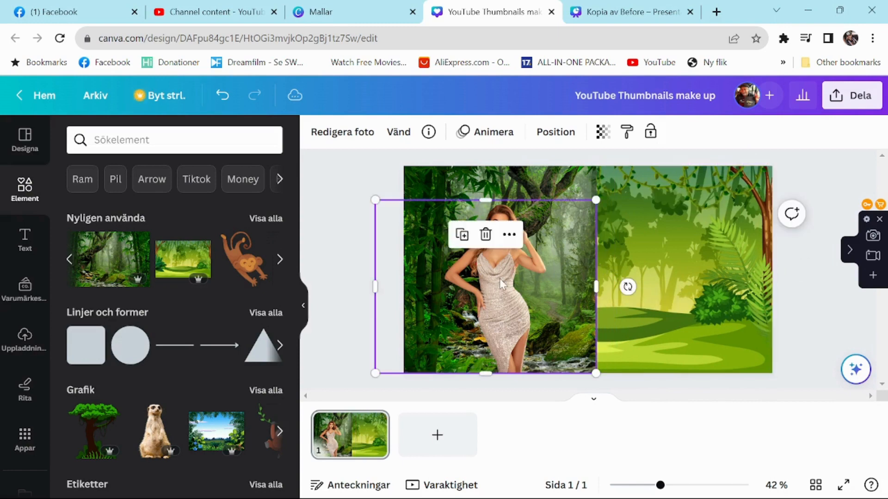
click(461, 235)
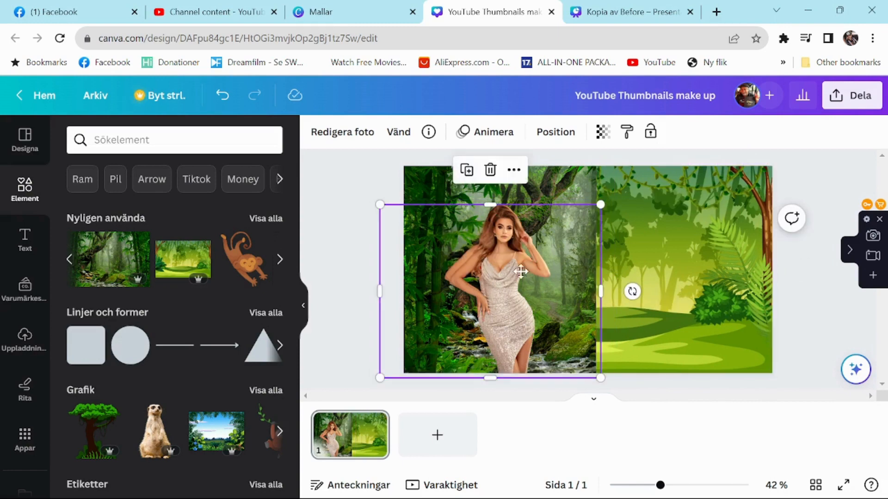
drag(520, 272, 673, 271)
click(809, 311)
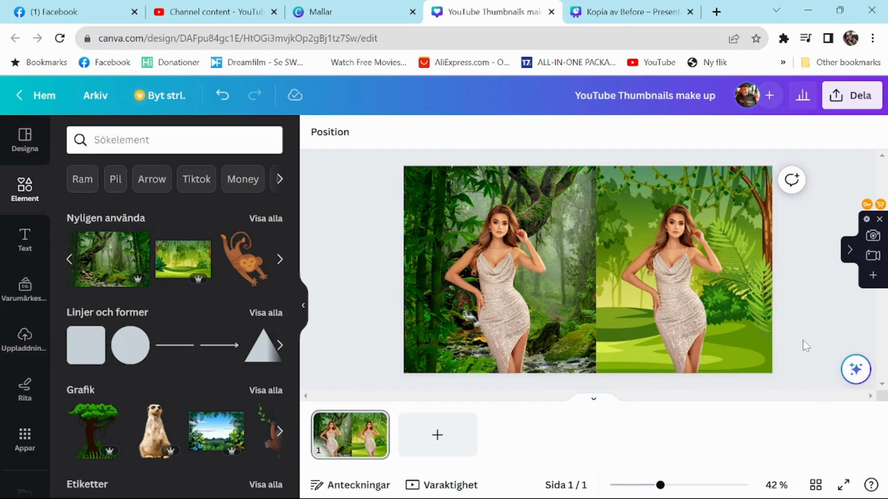
Download the finished thumbnail as a PNG file at 1280 × 720 px.
click(848, 101)
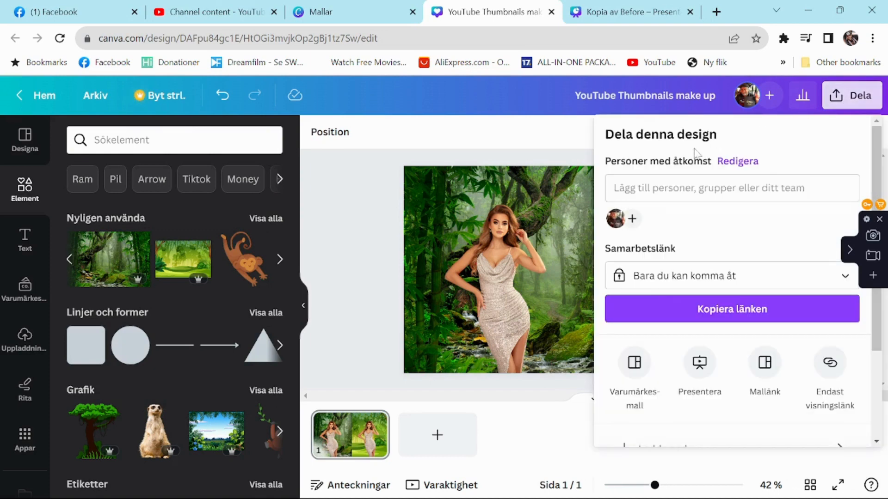
scroll(649, 301, down, 3)
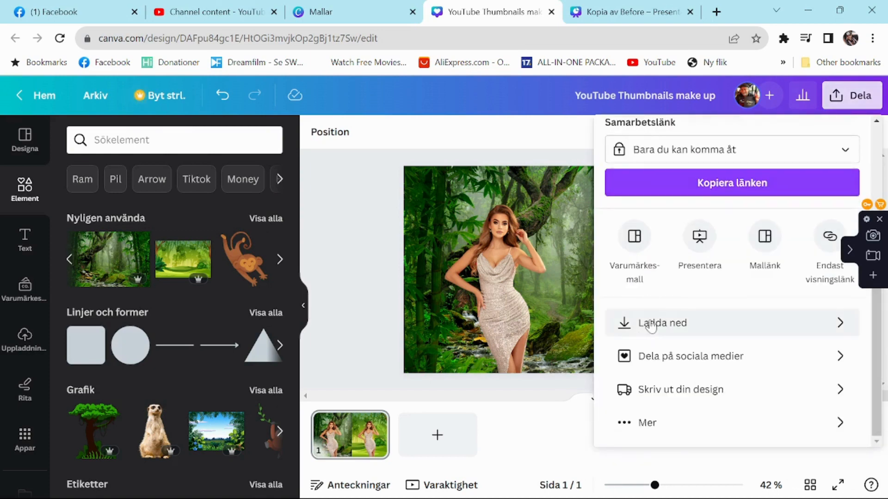
click(651, 324)
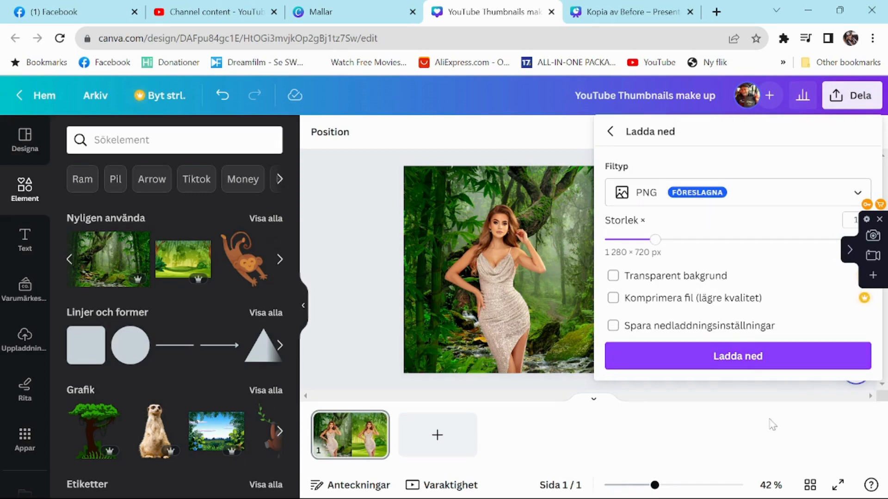
click(703, 360)
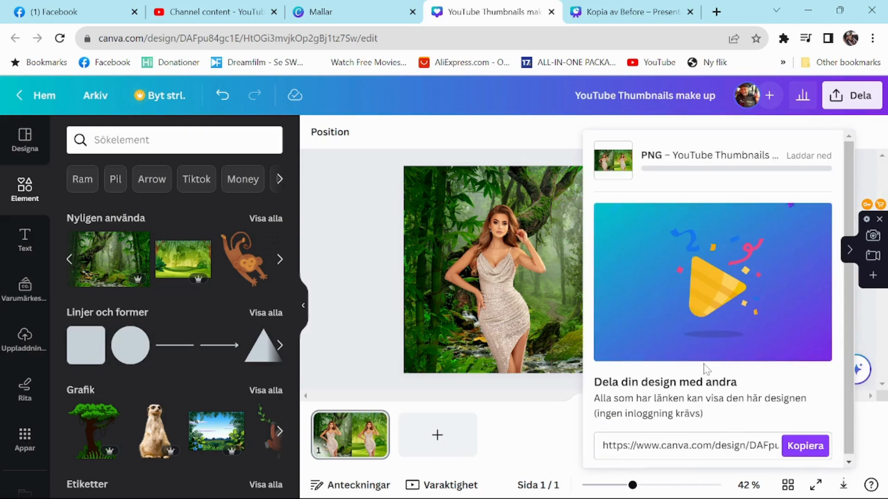